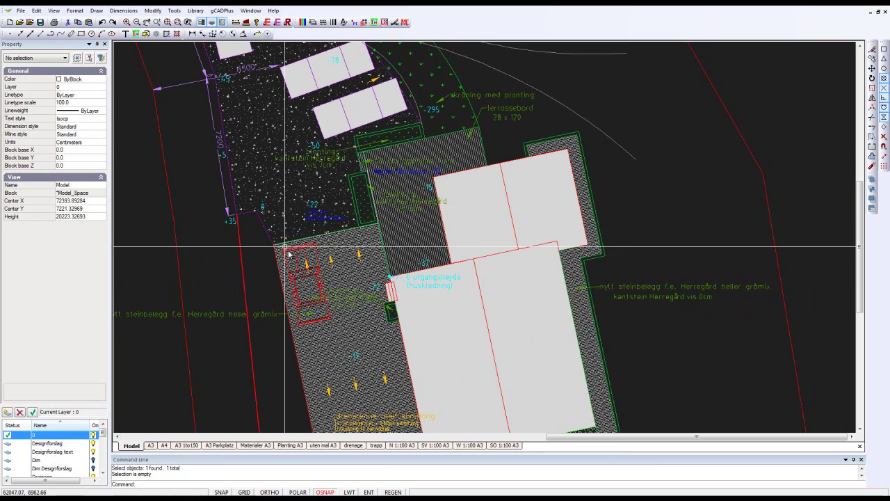
- Zoom in and select the red SimpleCar block on the paving to show its properties
scroll(285, 247, "up", 1)
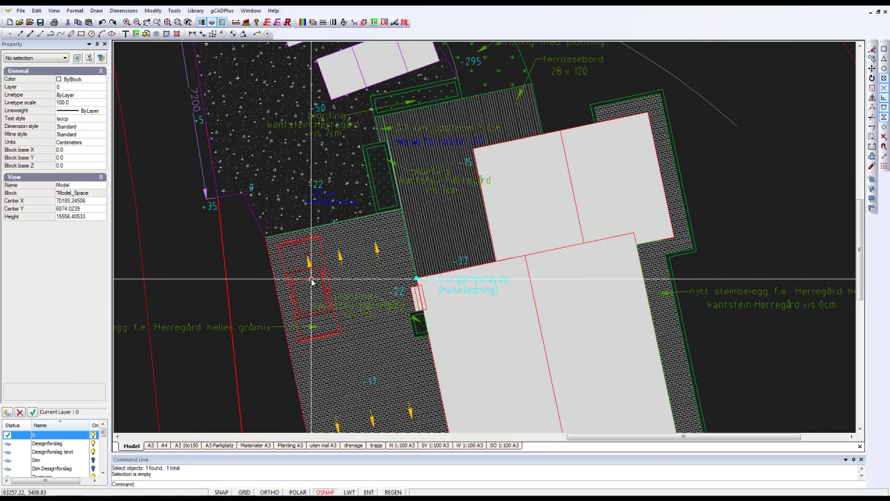
left_click(311, 281)
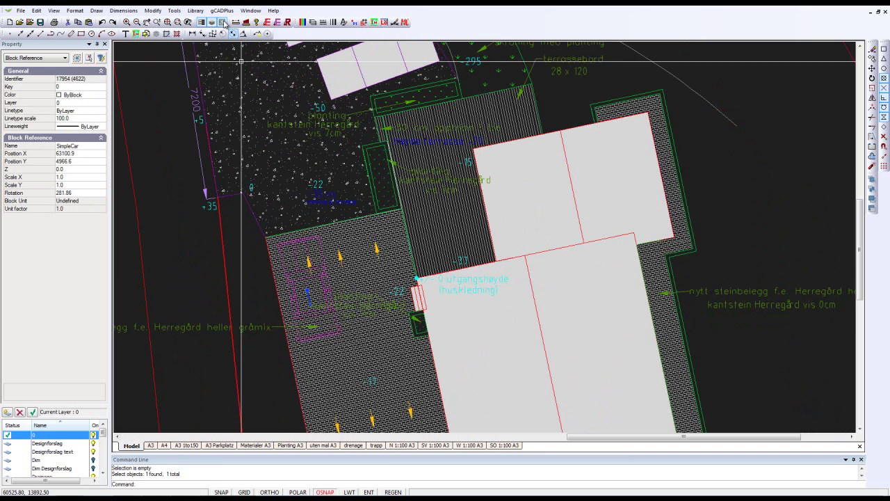
left_click(196, 10)
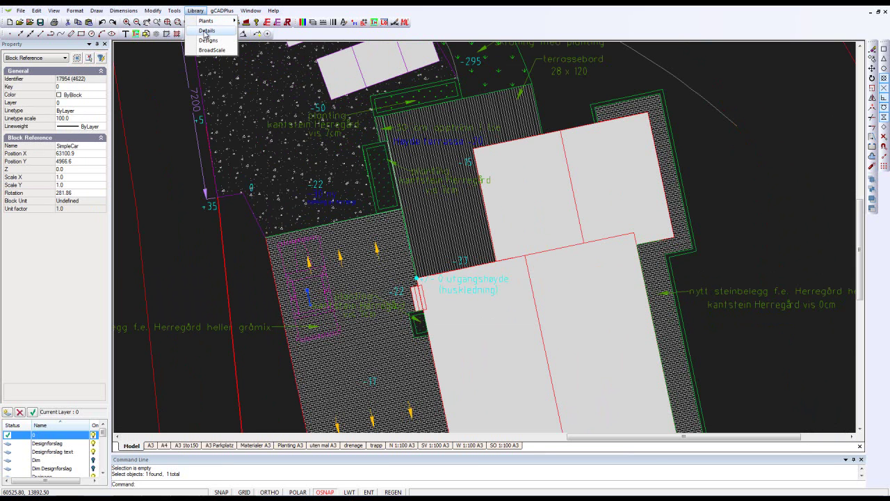
left_click(207, 32)
scroll(503, 238, "down", 6)
left_click(309, 300)
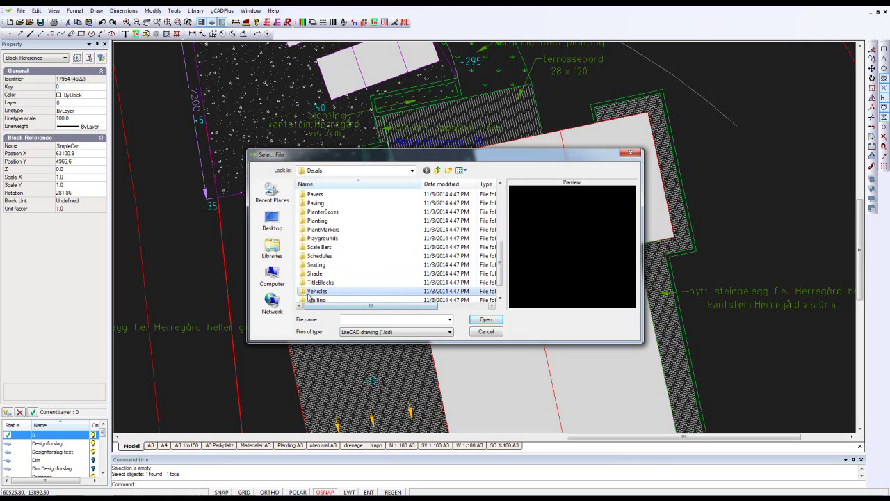
double_click(313, 291)
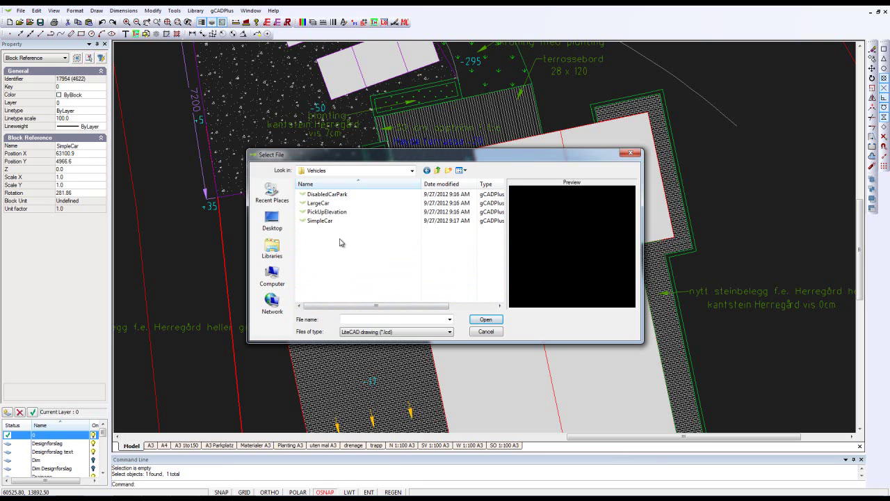
left_click(486, 332)
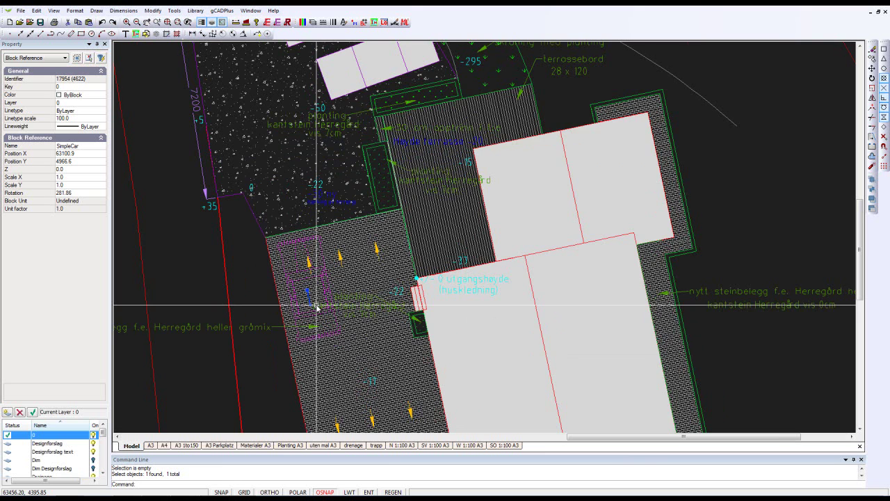
scroll(316, 306, "down", 1)
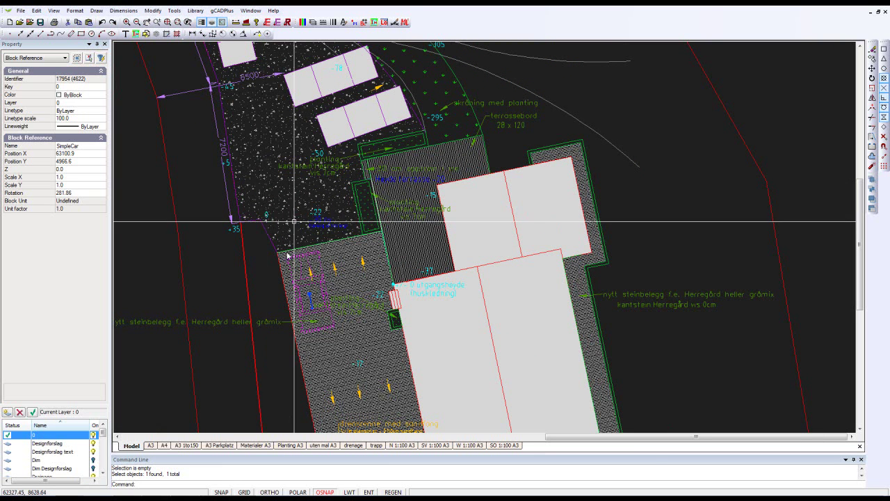
scroll(313, 299, "up", 2)
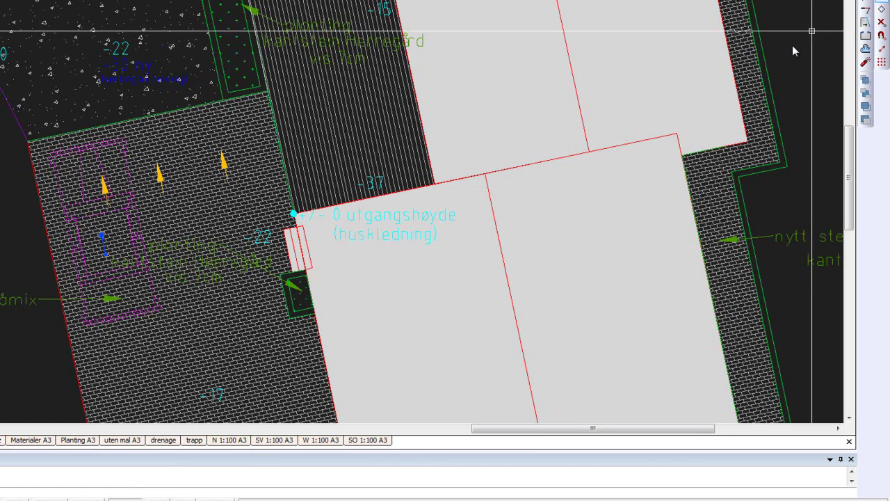
- Clear all object snap modes in Drafting Settings and confirm
left_click(882, 35)
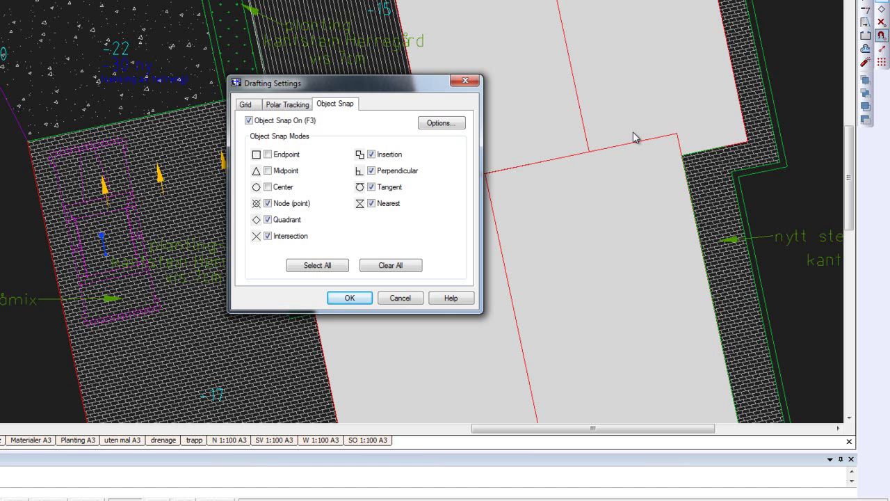
left_click(395, 266)
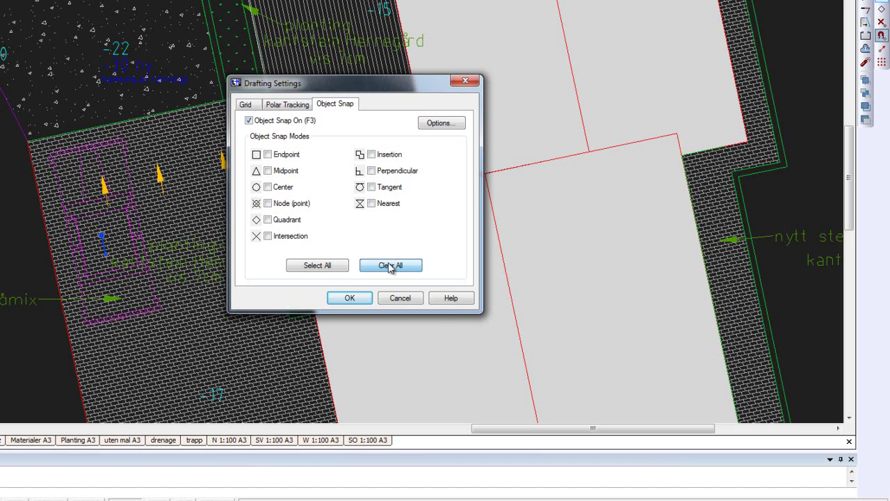
left_click(334, 297)
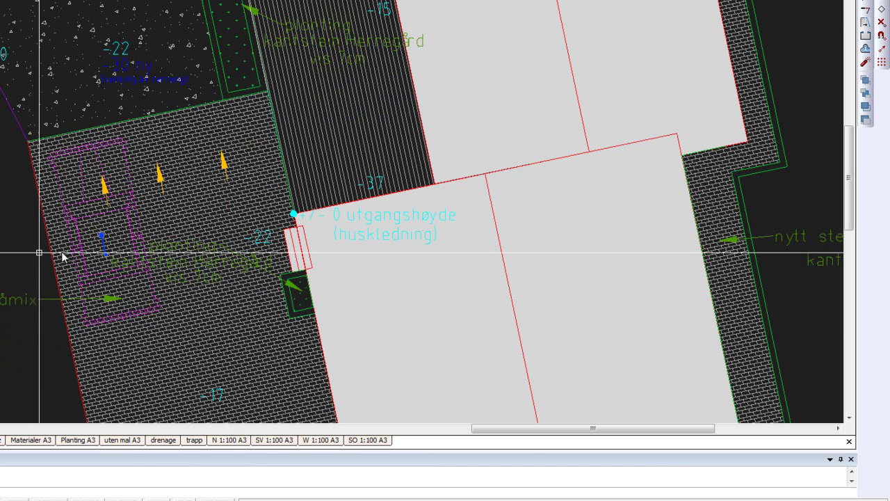
- Move the SimpleCar block by its base grip up into the gravel driveway
mouse_move(103, 238)
left_mouse_down()
mouse_move(70, 114)
mouse_move(69, 73)
left_mouse_up()
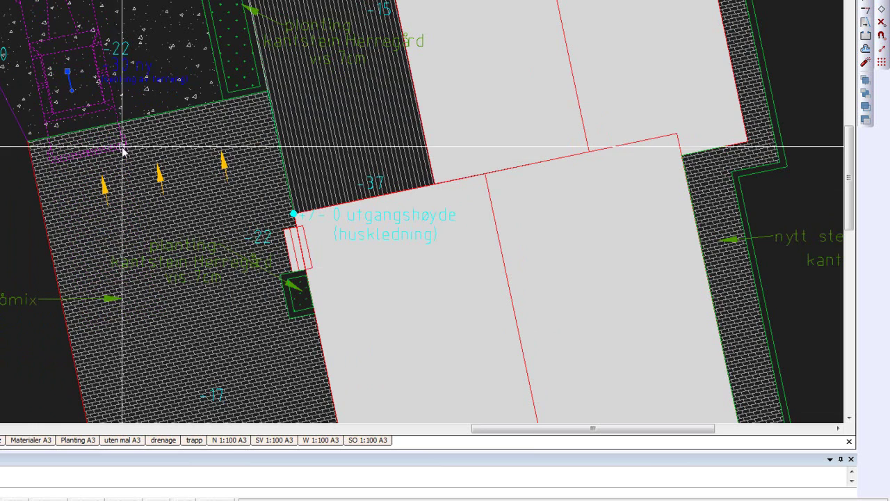
middle_click_drag(153, 210, 154, 290)
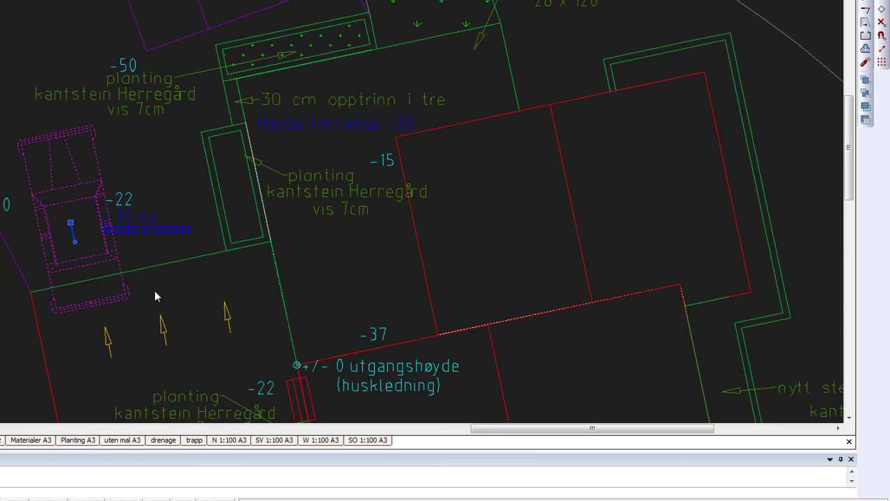
left_click(72, 222)
left_click(33, 40)
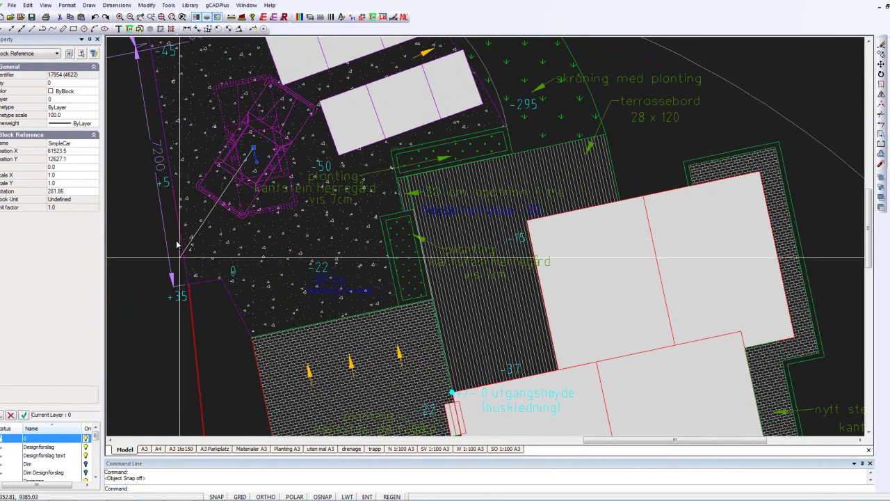
- Fix the car at 197.58 rotation, set it at X 61857.4, Y 10512.1 in the gravel, then deselect it
left_click(159, 180)
left_click(254, 148)
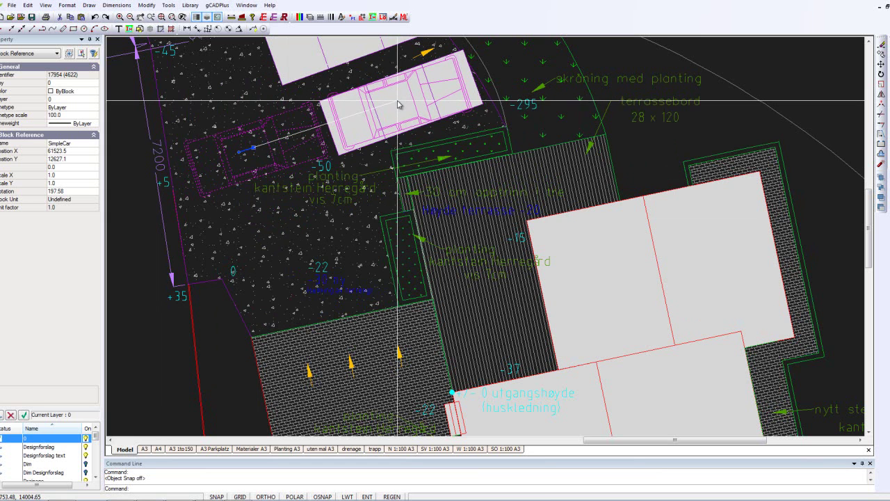
left_click(378, 105)
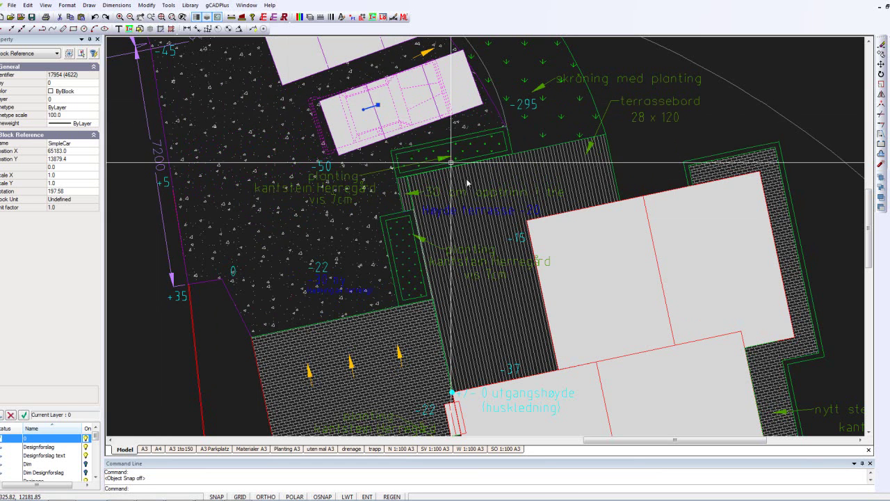
left_click(377, 105)
left_click(264, 220)
right_click(248, 132)
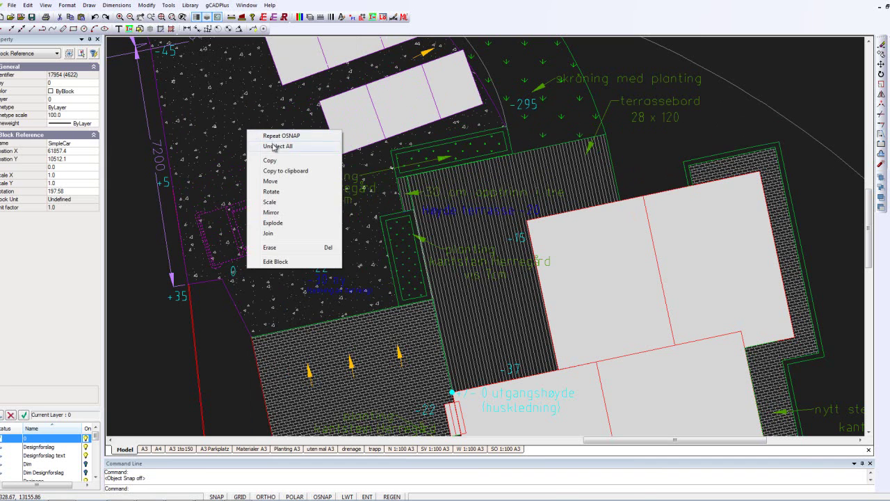
left_click(278, 146)
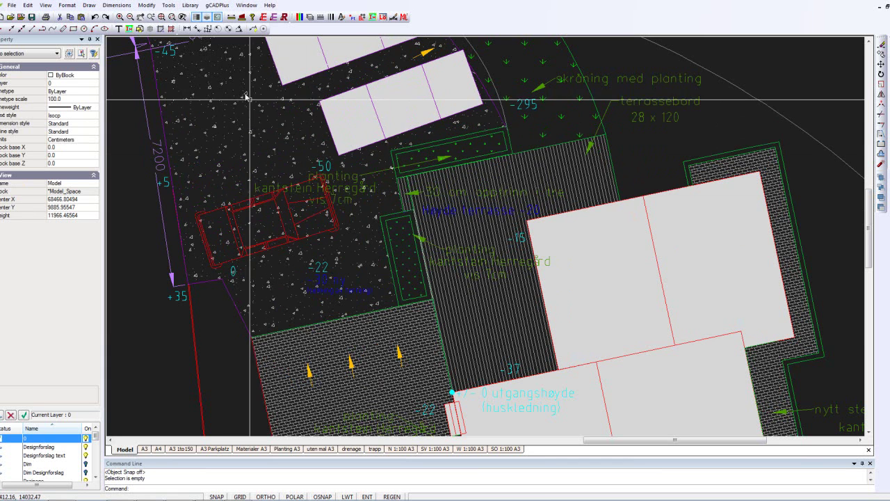
left_click(229, 28)
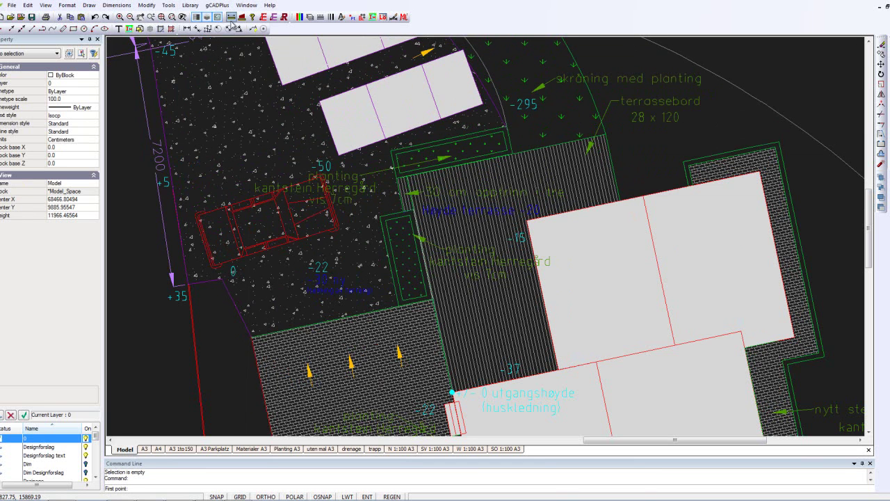
left_click(320, 101)
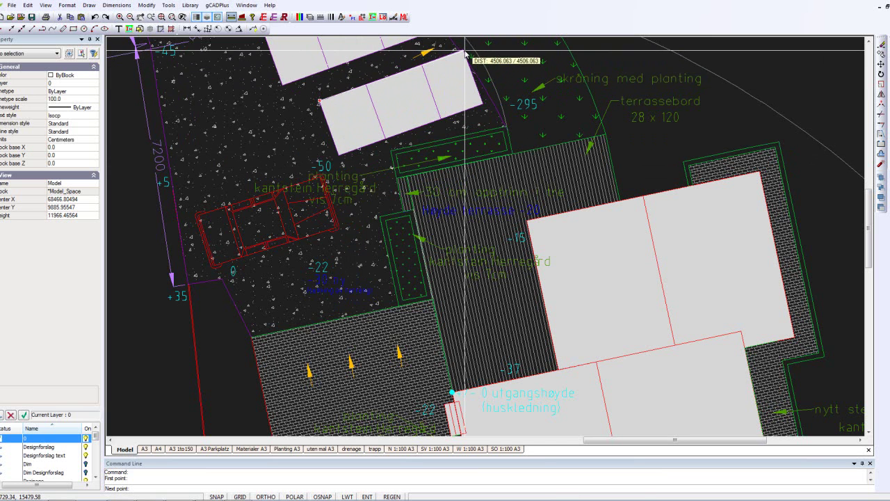
left_click(421, 105)
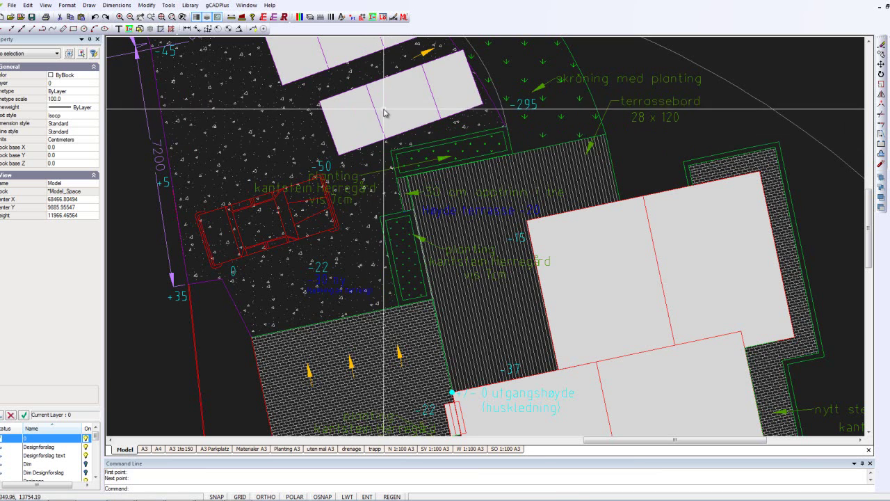
scroll(385, 115, "down", 1)
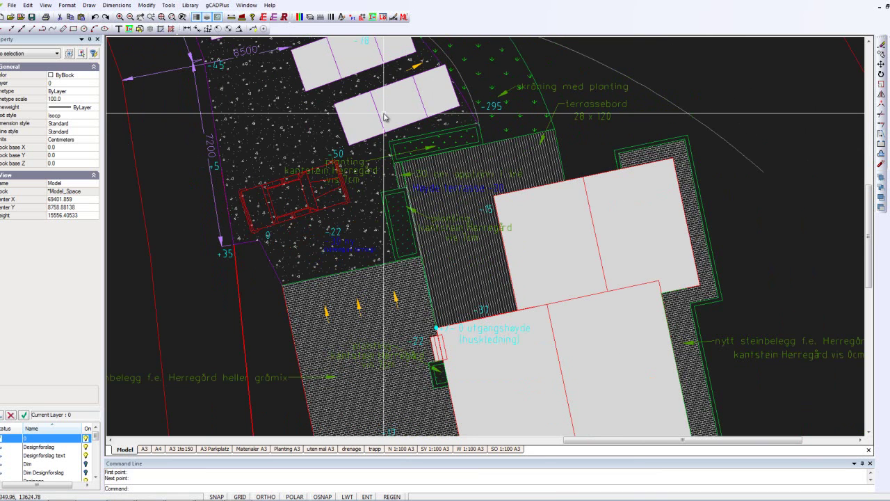
scroll(384, 114, "down", 2)
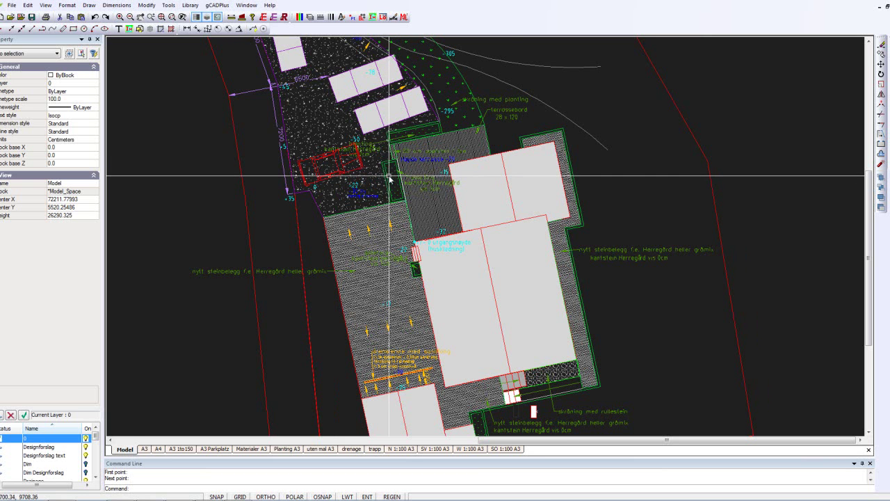
scroll(381, 179, "up", 1)
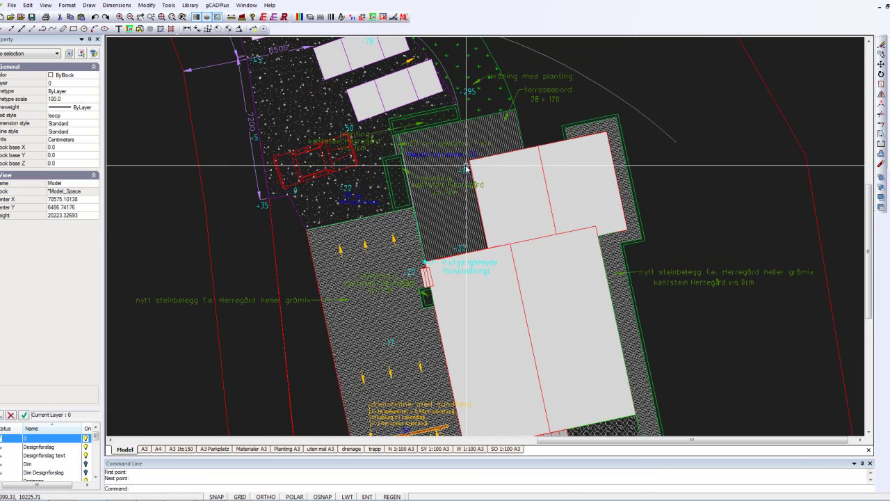
scroll(475, 166, "up", 5)
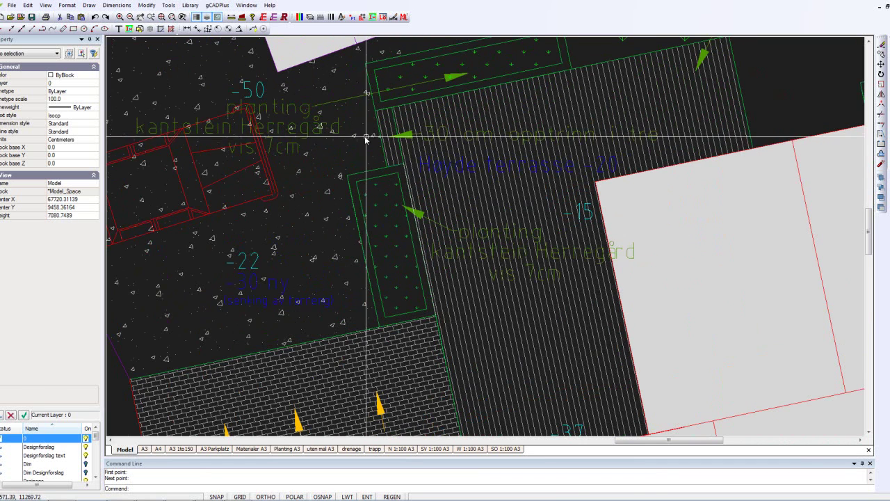
scroll(457, 161, "down", 1)
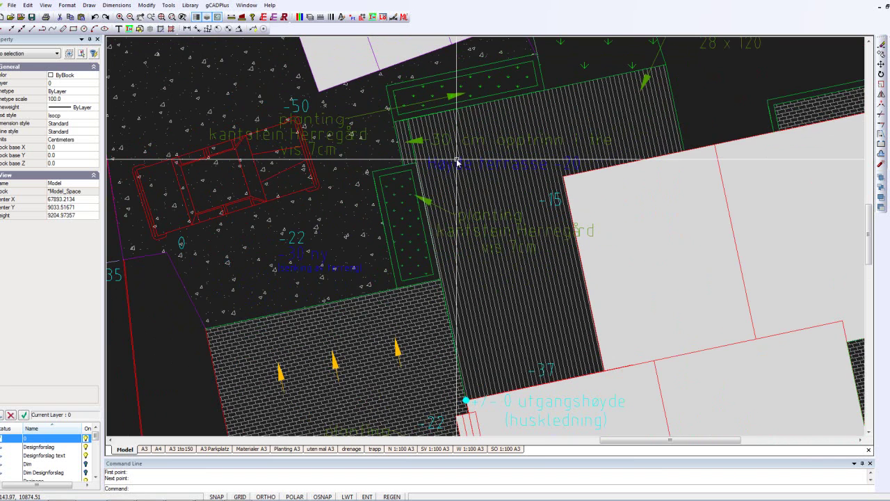